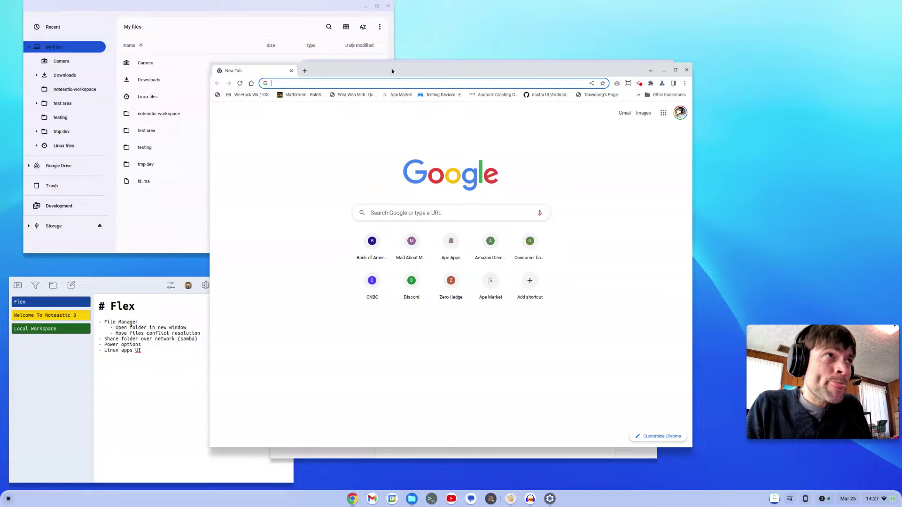
# Step: Nudge the browser window lower, then raise the Development folder window above it
pyautogui.moveTo(392, 71)
pyautogui.mouseDown()
pyautogui.moveTo(404, 102)
pyautogui.moveTo(394, 86)
pyautogui.mouseUp()
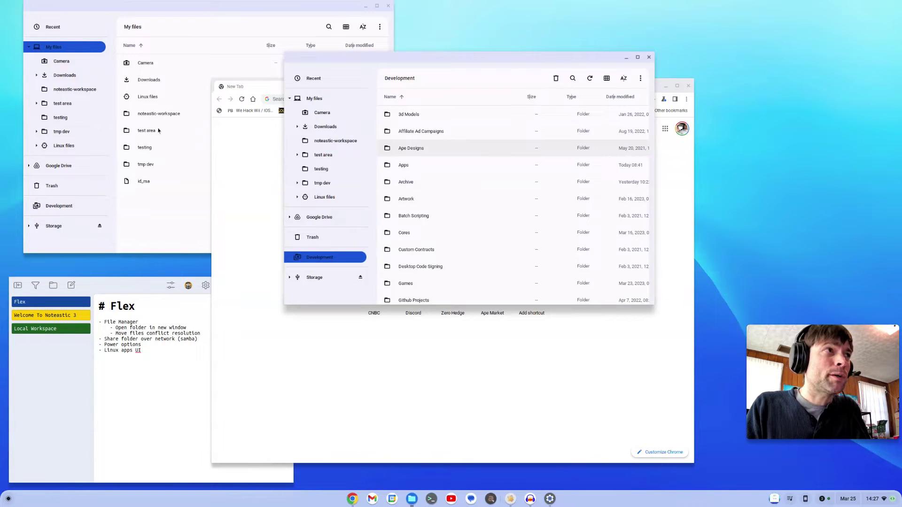
pyautogui.click(247, 87)
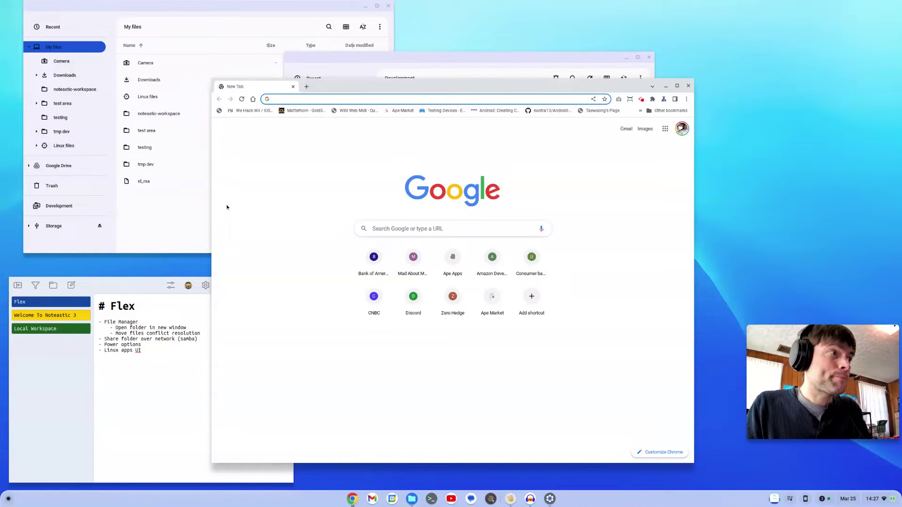
pyautogui.click(330, 63)
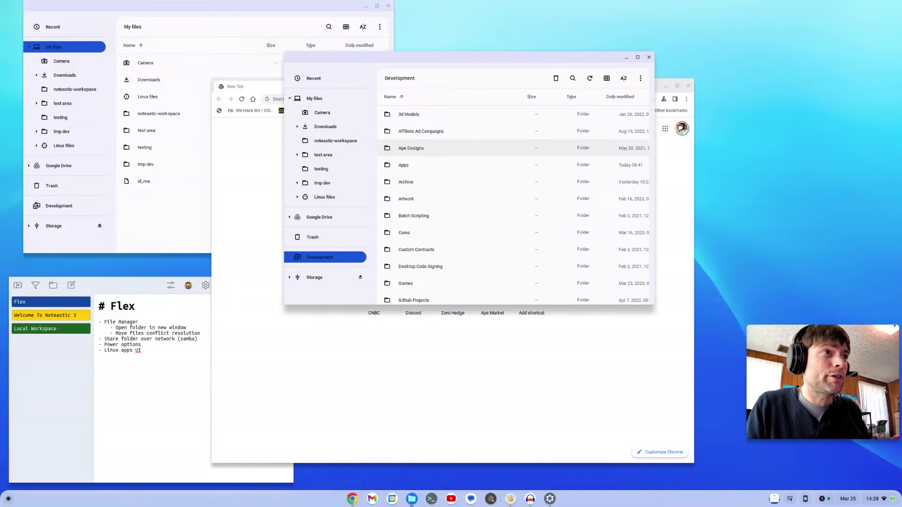
# Step: Lower the My files window and move the Development window to the right; peek at the Apps folder's actions
pyautogui.moveTo(392, 59); pyautogui.dragTo(450, 50)
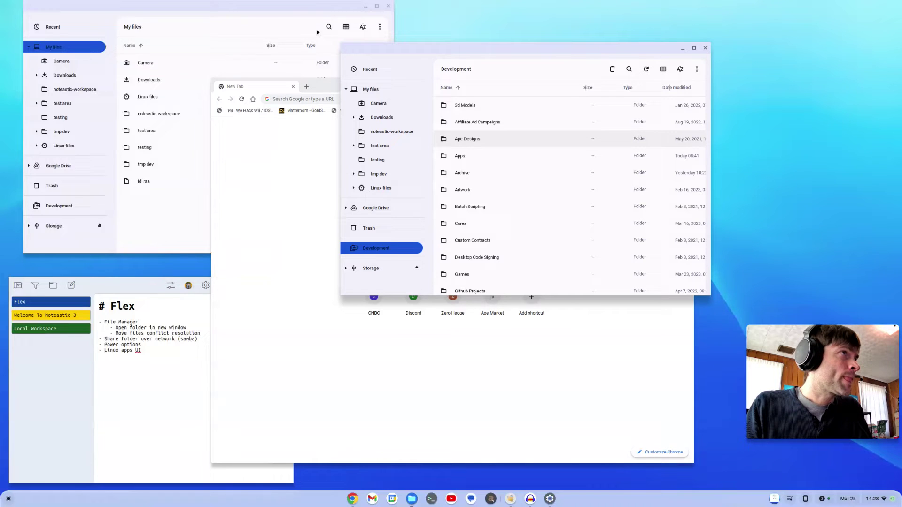
pyautogui.moveTo(317, 32); pyautogui.dragTo(320, 55)
pyautogui.moveTo(446, 57)
pyautogui.mouseDown()
pyautogui.moveTo(482, 50)
pyautogui.moveTo(461, 48)
pyautogui.mouseUp()
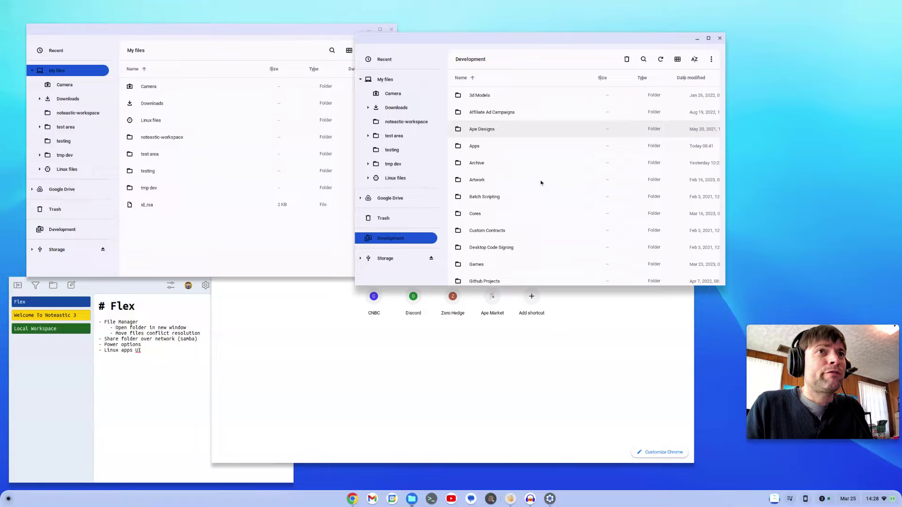
pyautogui.rightClick(474, 145)
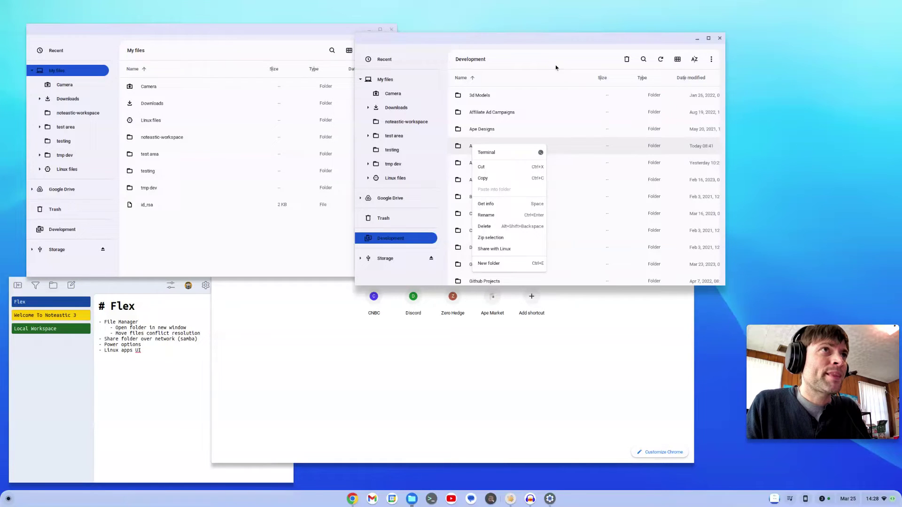
pyautogui.click(539, 48)
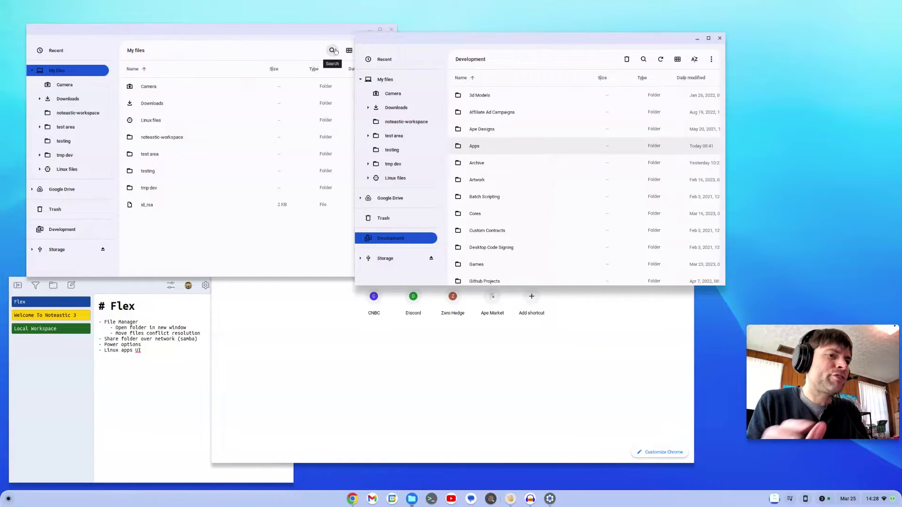
# Step: Open a new Files window at Storage > Development > Artwork and check the My Colony Universe folder's actions
pyautogui.rightClick(414, 502)
pyautogui.click(435, 453)
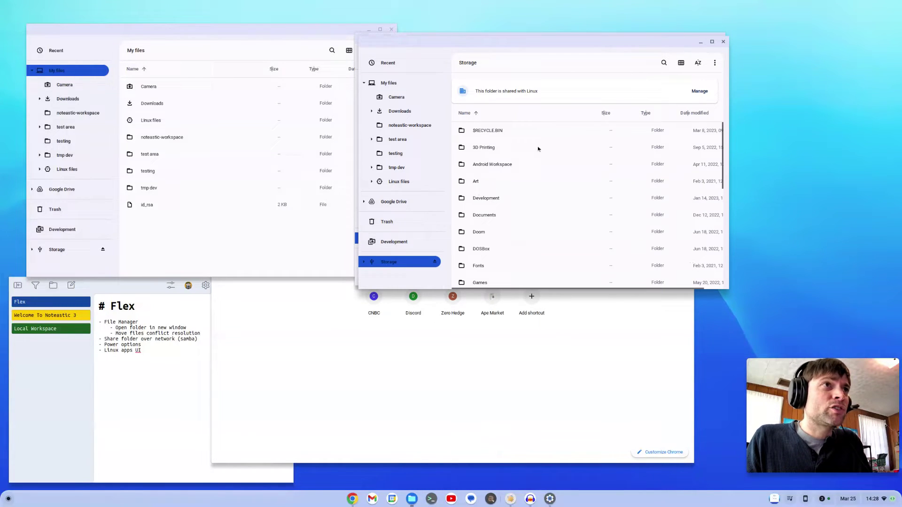
pyautogui.doubleClick(484, 198)
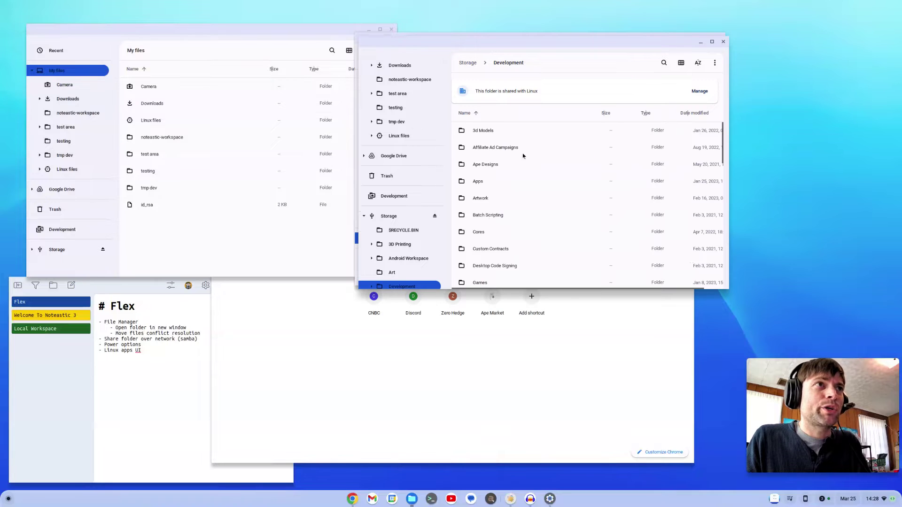
pyautogui.doubleClick(495, 198)
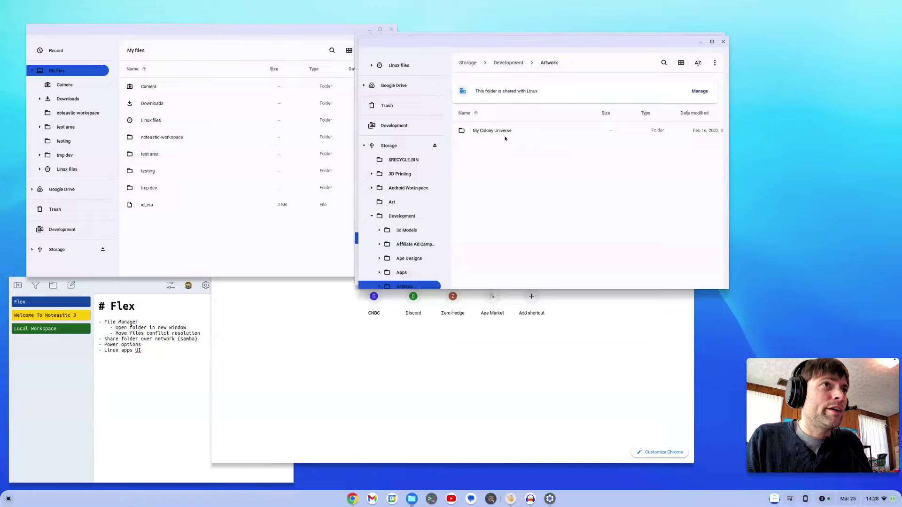
pyautogui.rightClick(485, 130)
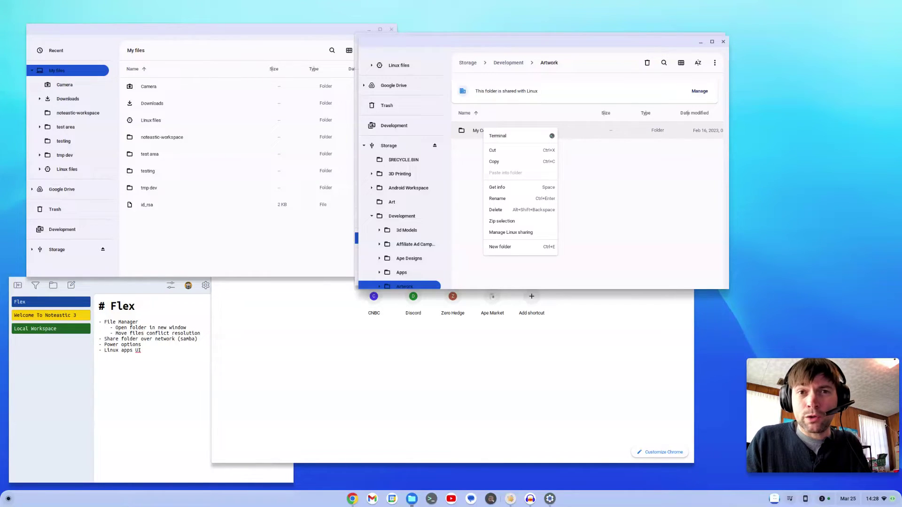
pyautogui.click(607, 186)
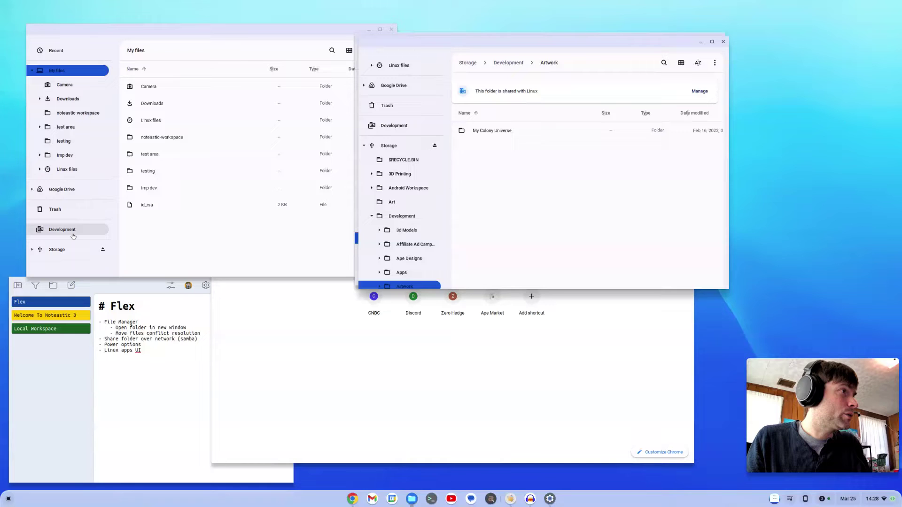
# Step: Show test area > f1 in the left window and test area > f2 in the right window
pyautogui.doubleClick(147, 155)
pyautogui.click(619, 197)
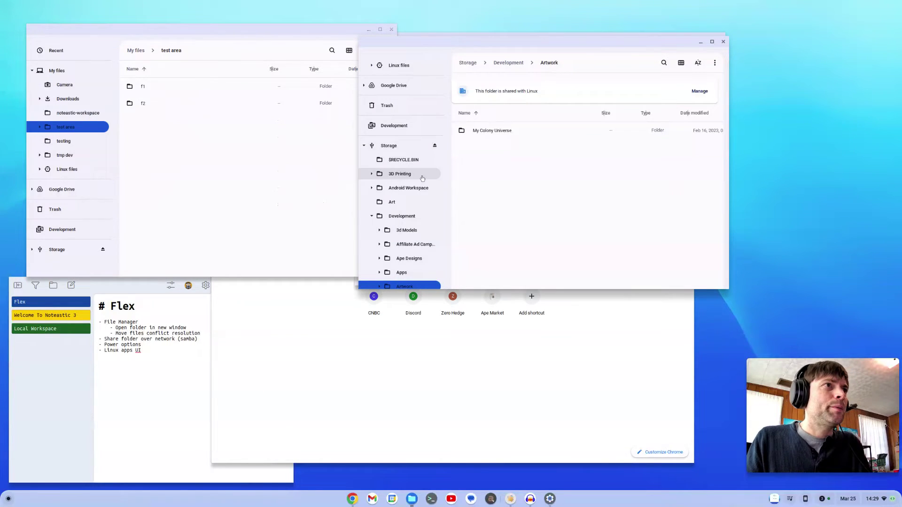
pyautogui.scroll(3, 409, 141)
pyautogui.click(394, 84)
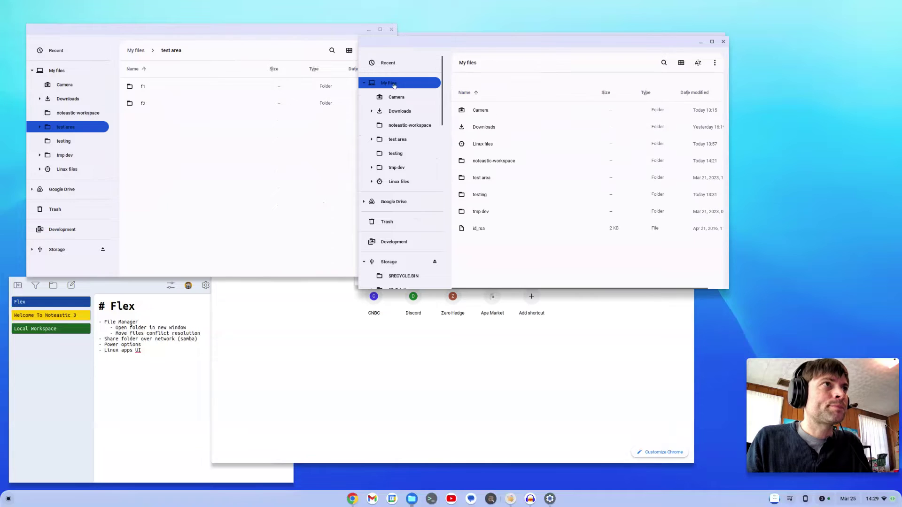
pyautogui.doubleClick(482, 177)
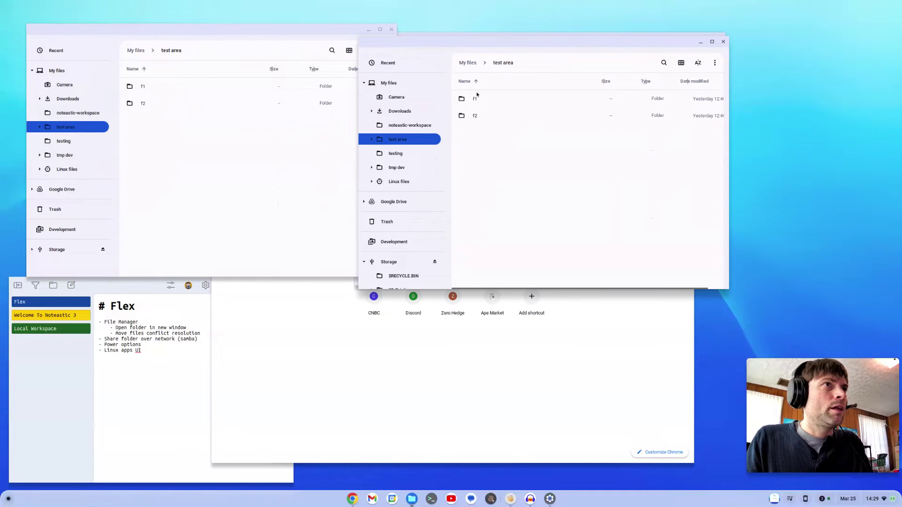
pyautogui.doubleClick(188, 87)
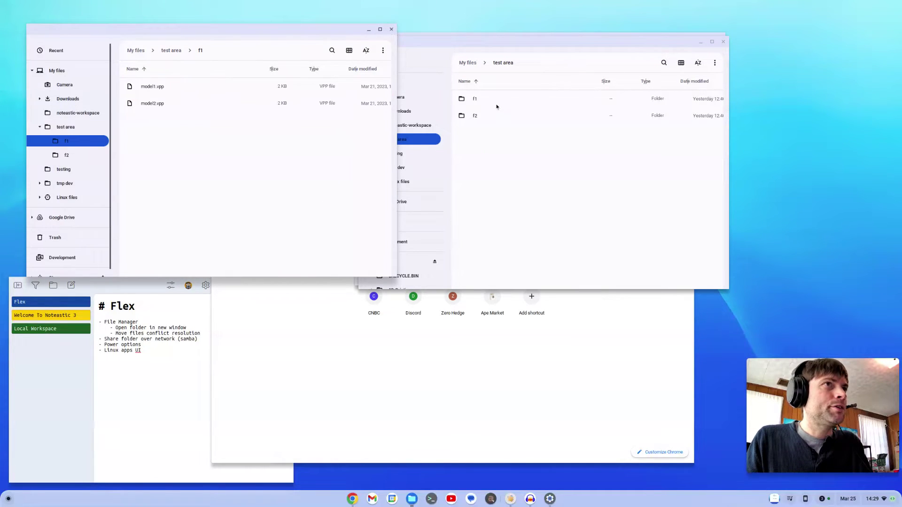
pyautogui.doubleClick(483, 115)
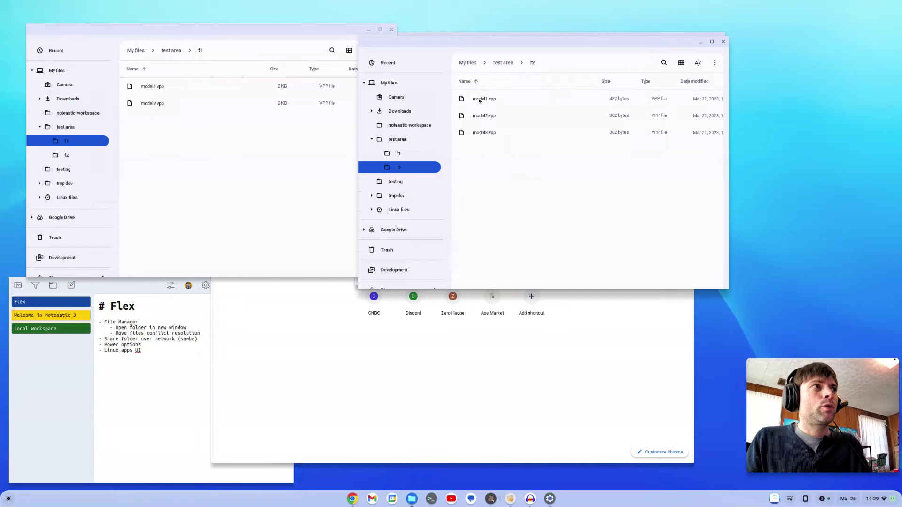
# Step: Drag model1.vpp from f2 into f1, where it lands as model1 (1).vpp
pyautogui.click(480, 100)
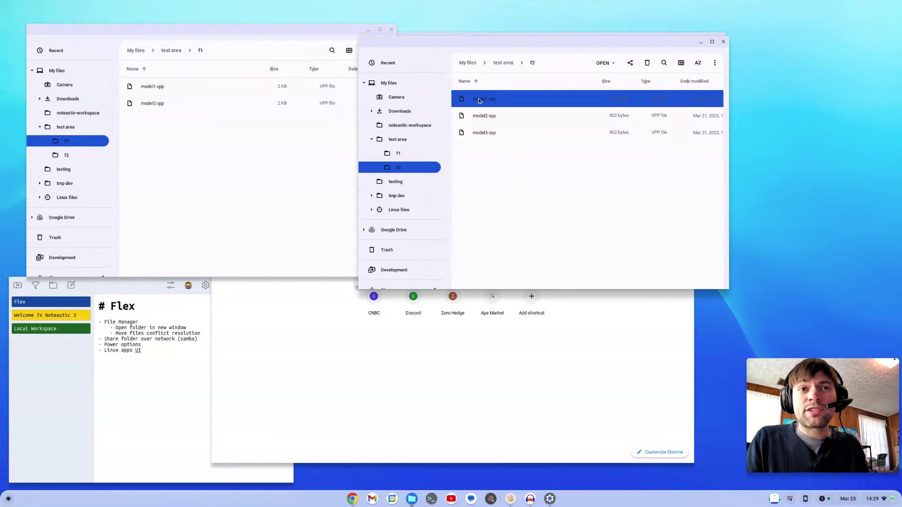
pyautogui.moveTo(479, 100); pyautogui.dragTo(266, 190)
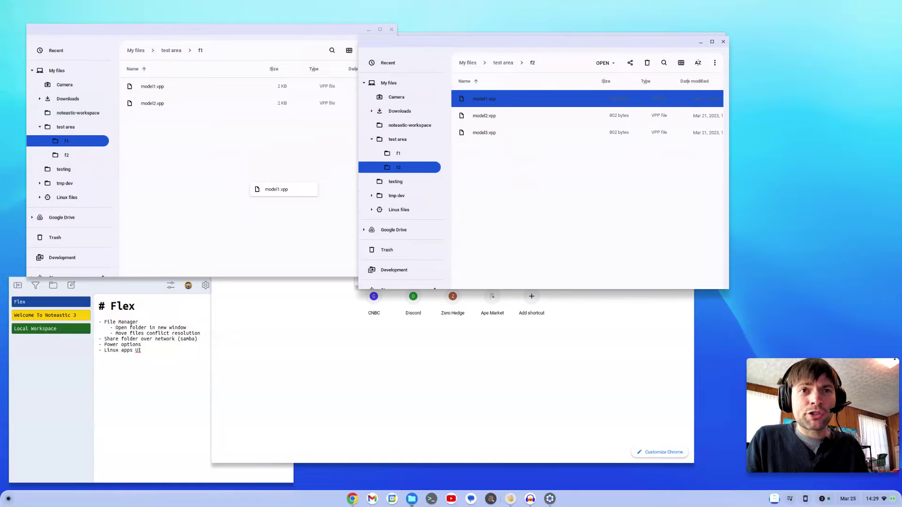
pyautogui.moveTo(266, 190); pyautogui.dragTo(265, 191)
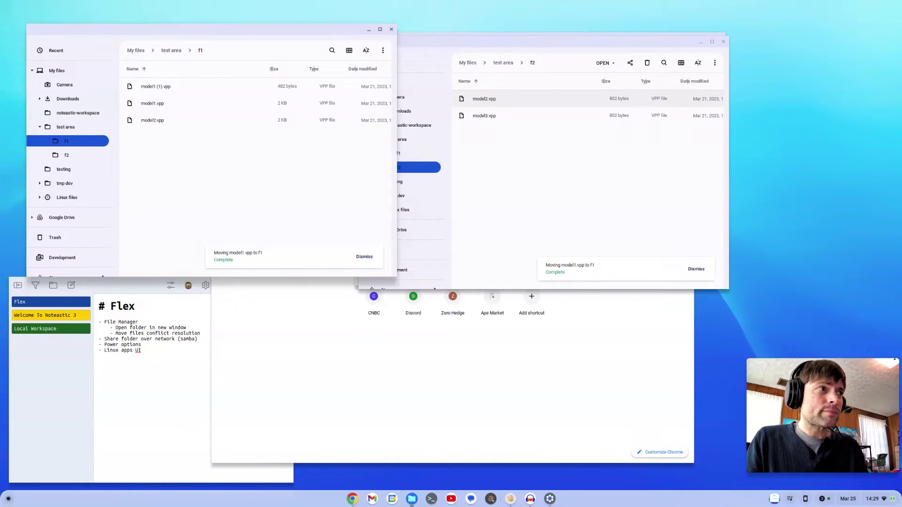
pyautogui.click(166, 88)
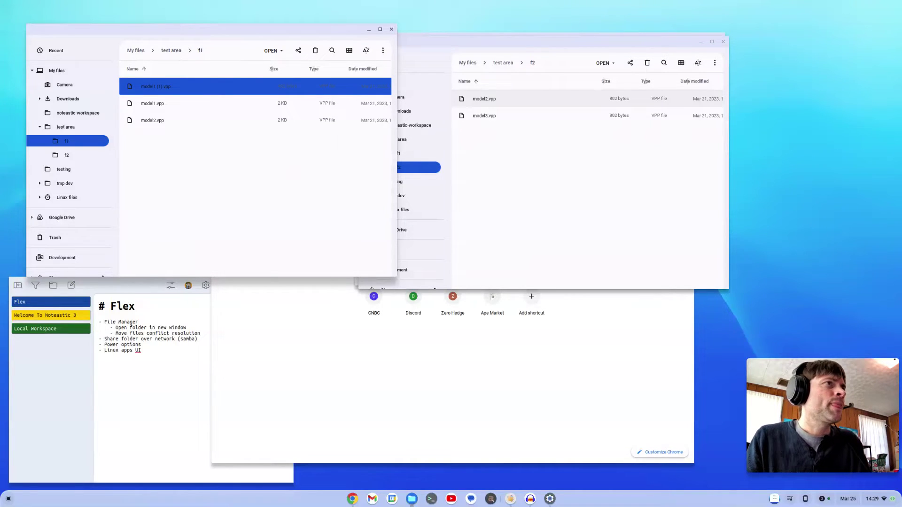
pyautogui.click(295, 174)
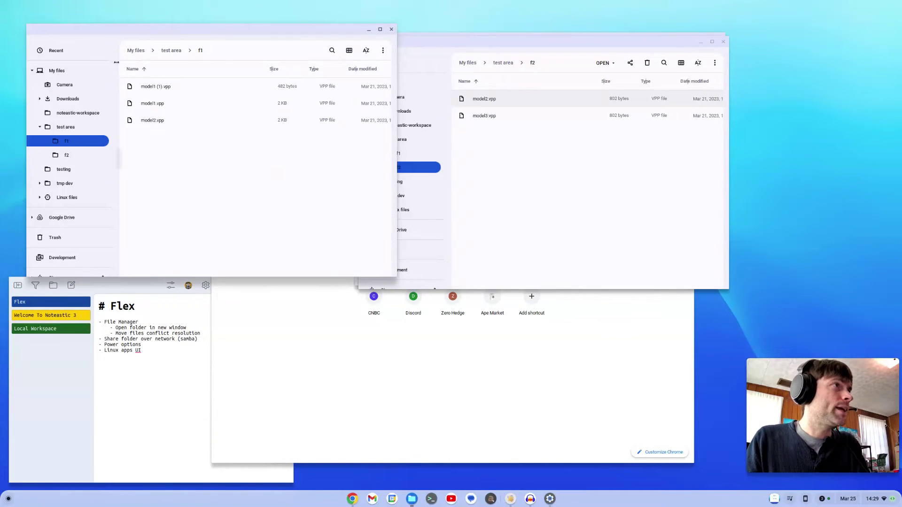
pyautogui.press('Down')
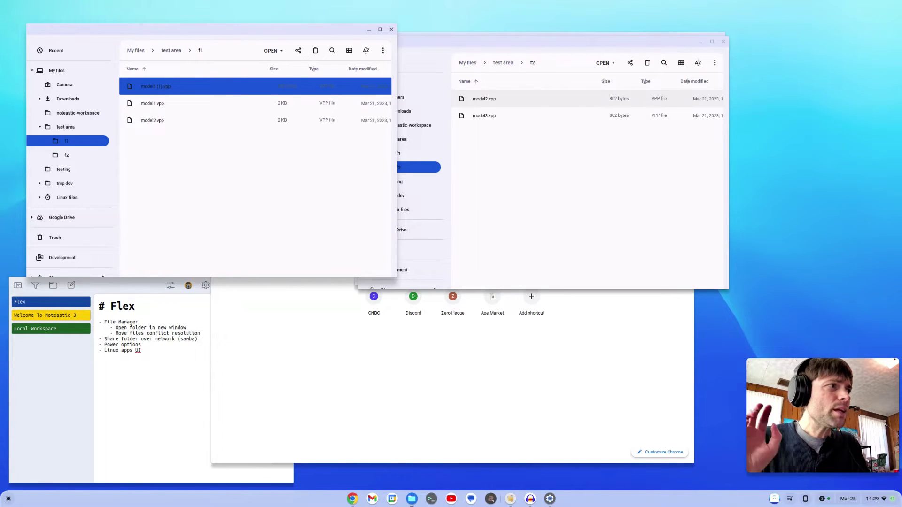
pyautogui.click(225, 174)
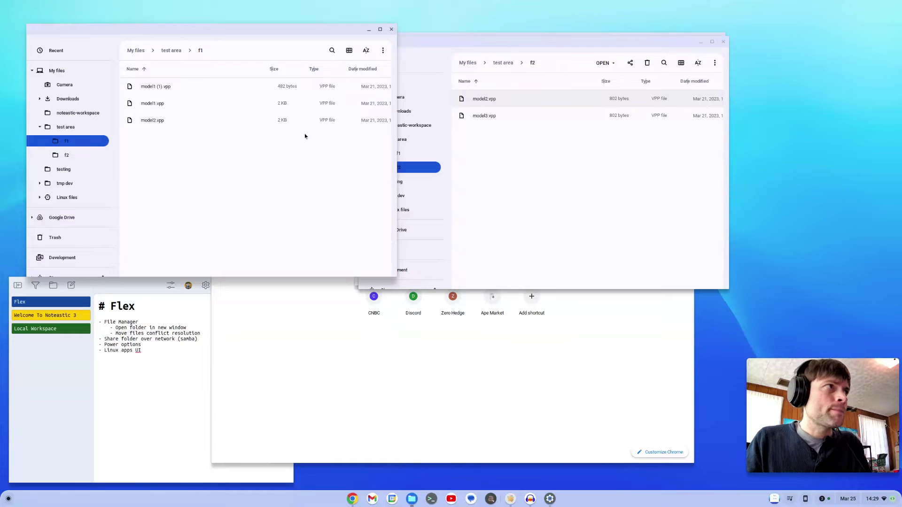
# Step: Open the window's ⋮ actions list with its Services submenu, then dismiss it to reveal f1's three .vpp files
pyautogui.click(383, 51)
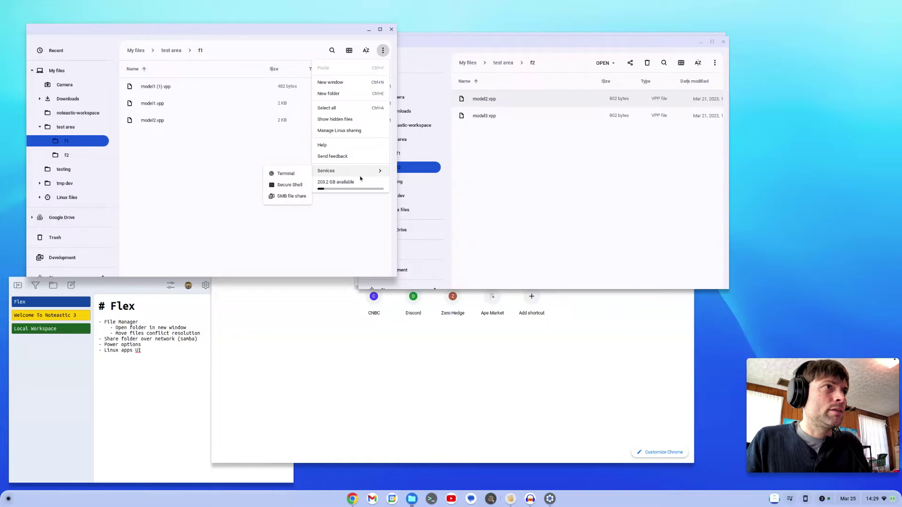
pyautogui.moveTo(329, 171)
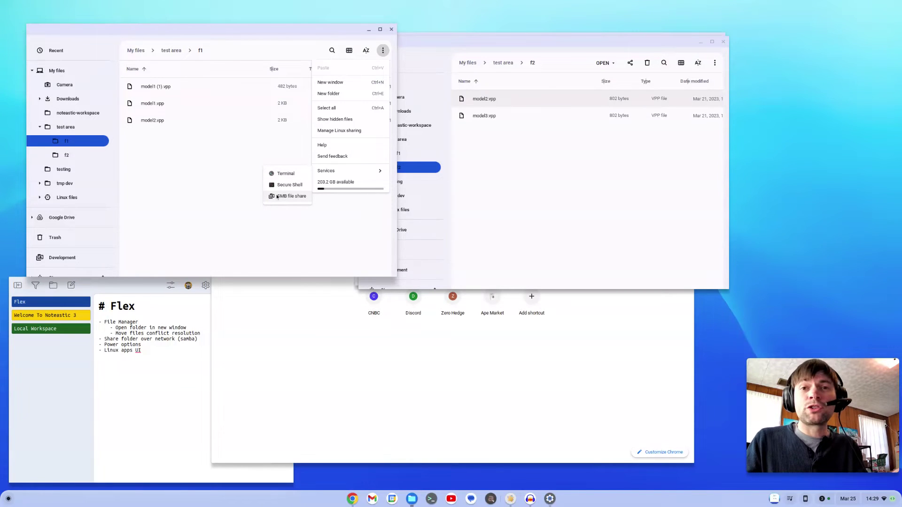
pyautogui.click(220, 149)
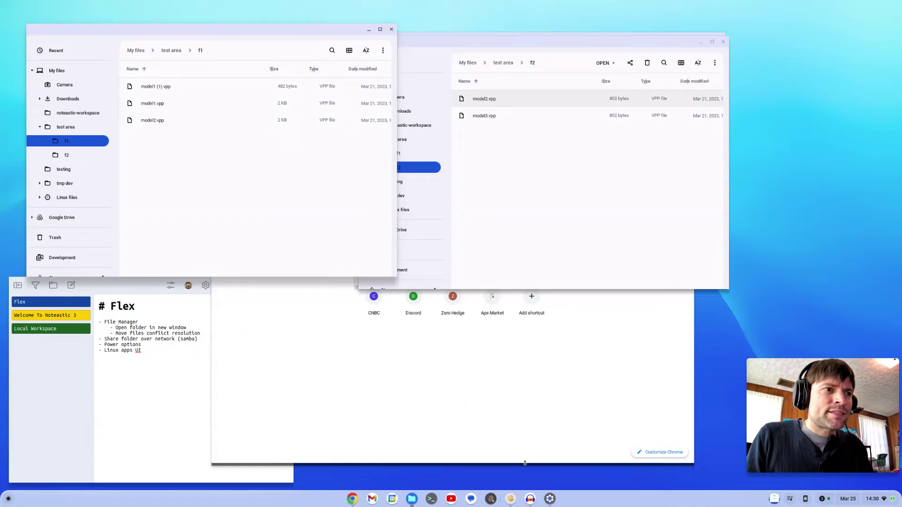
# Step: Bring Chrome forward and go to Settings > Device > Power
pyautogui.click(499, 419)
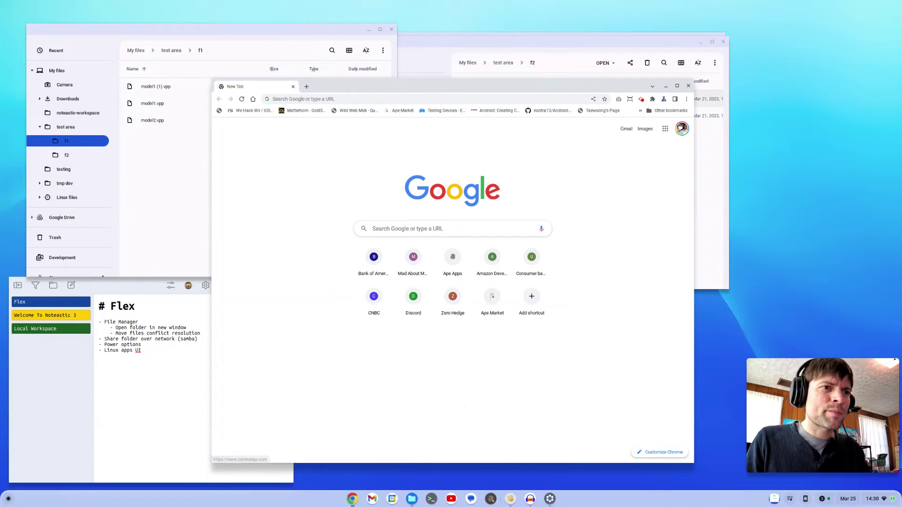
pyautogui.click(550, 500)
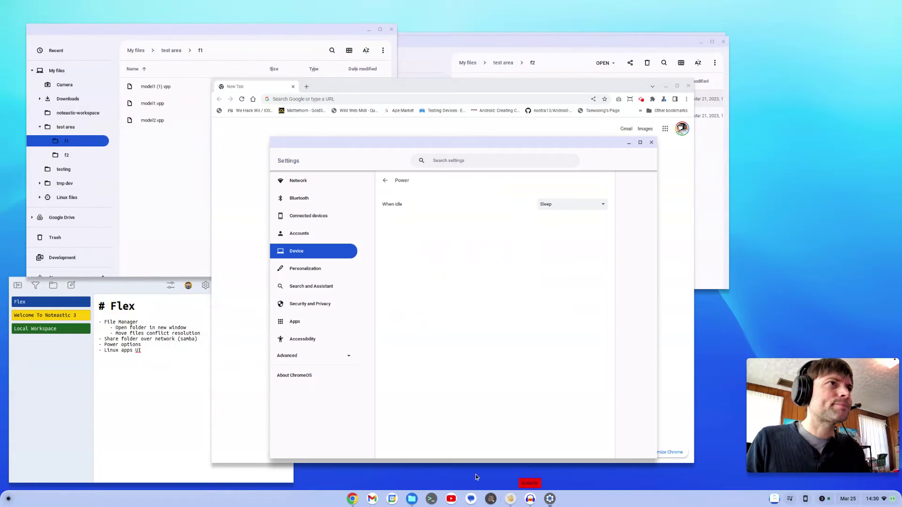
pyautogui.click(312, 254)
pyautogui.click(399, 270)
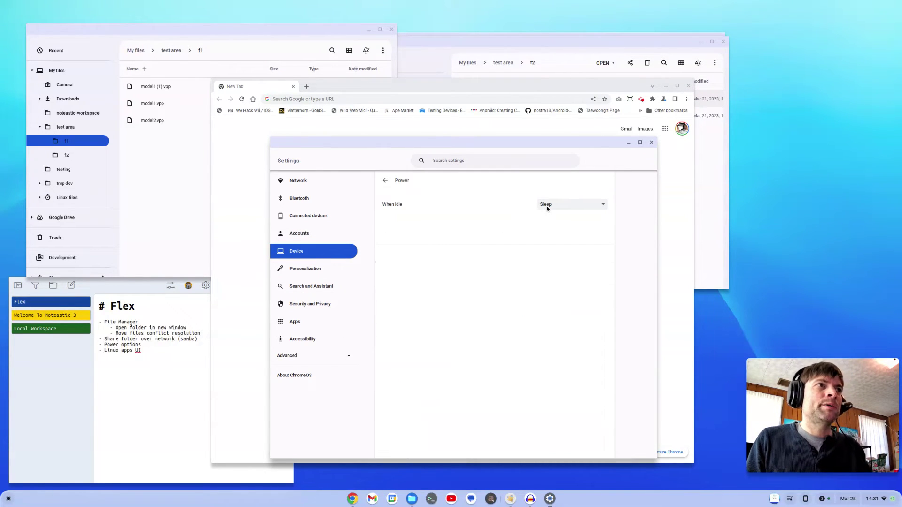
# Step: Set the When idle option to Keep display on
pyautogui.click(596, 206)
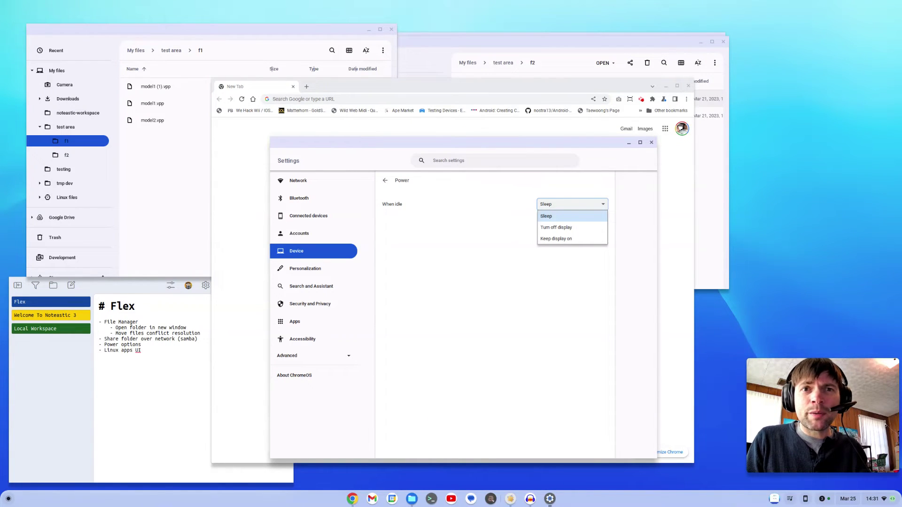
pyautogui.click(585, 238)
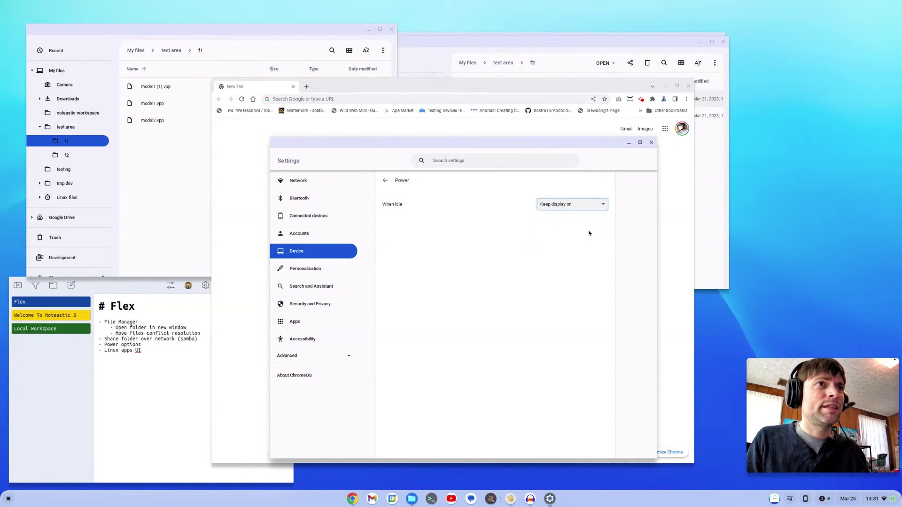
pyautogui.click(603, 205)
pyautogui.click(585, 216)
pyautogui.click(603, 204)
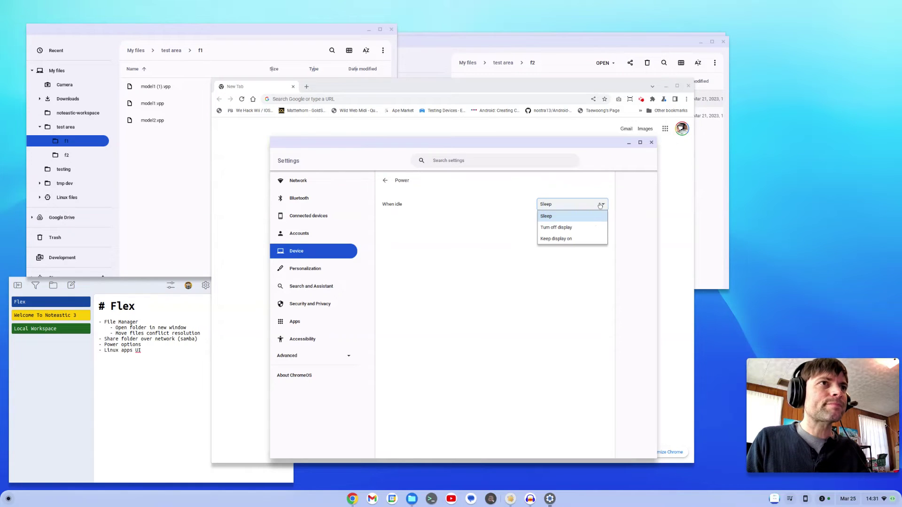
pyautogui.click(585, 238)
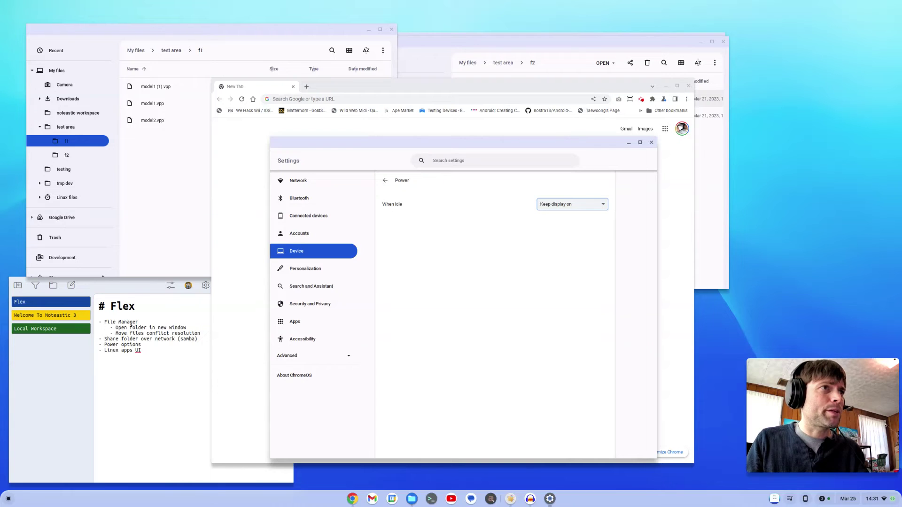
pyautogui.click(534, 278)
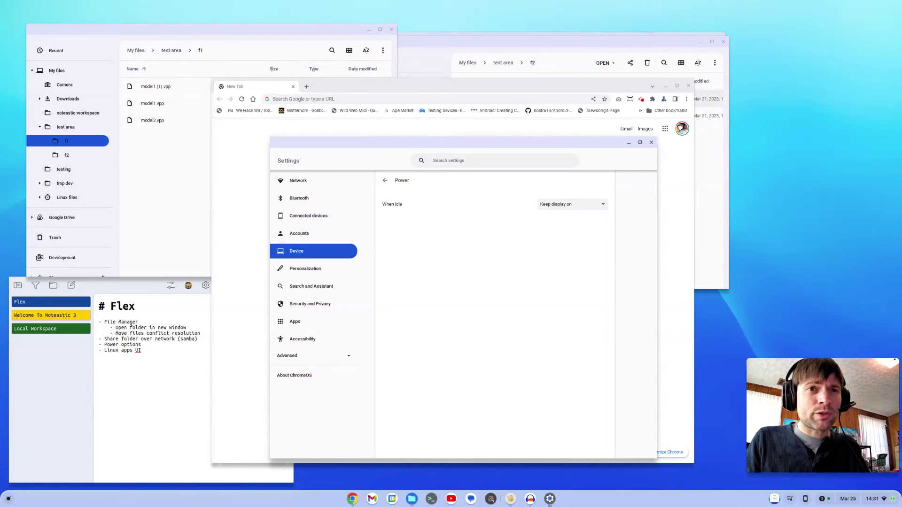
# Step: Bring Audacity forward and move it left, glance at Help, and cancel closing the project
pyautogui.click(531, 499)
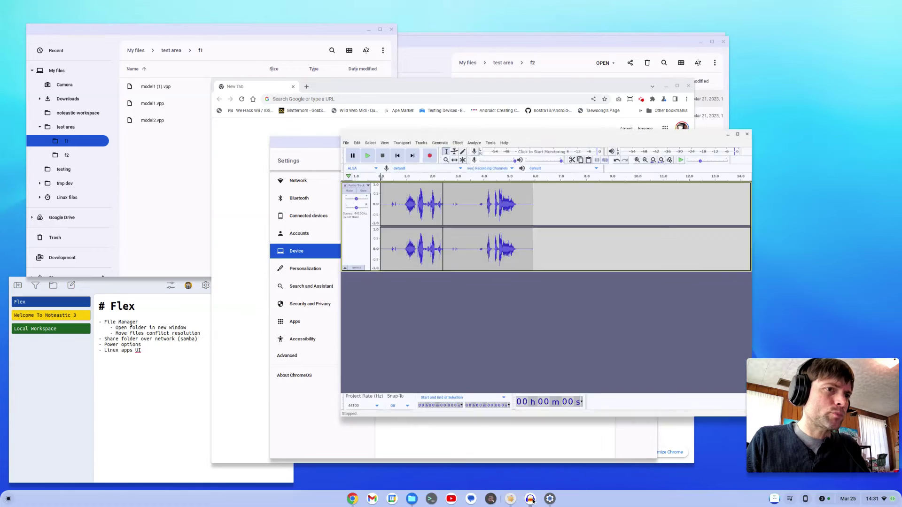
pyautogui.moveTo(757, 71); pyautogui.dragTo(549, 66)
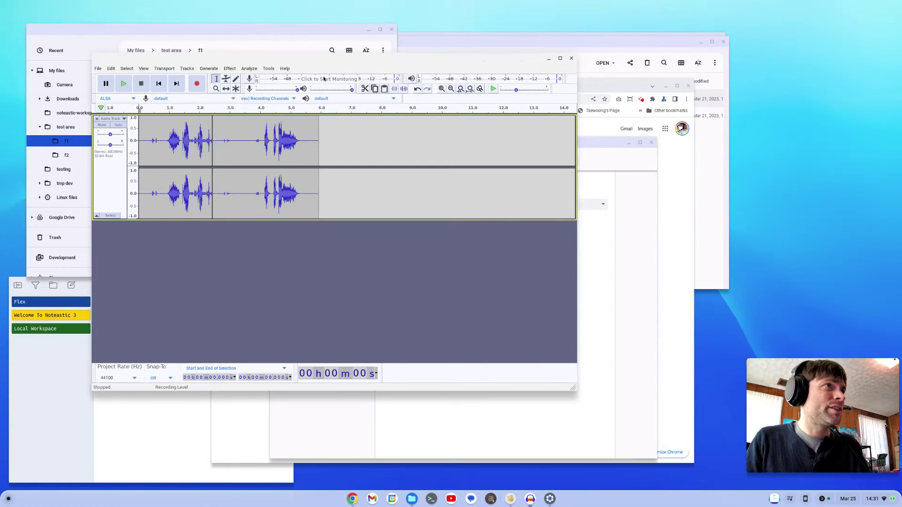
pyautogui.click(285, 69)
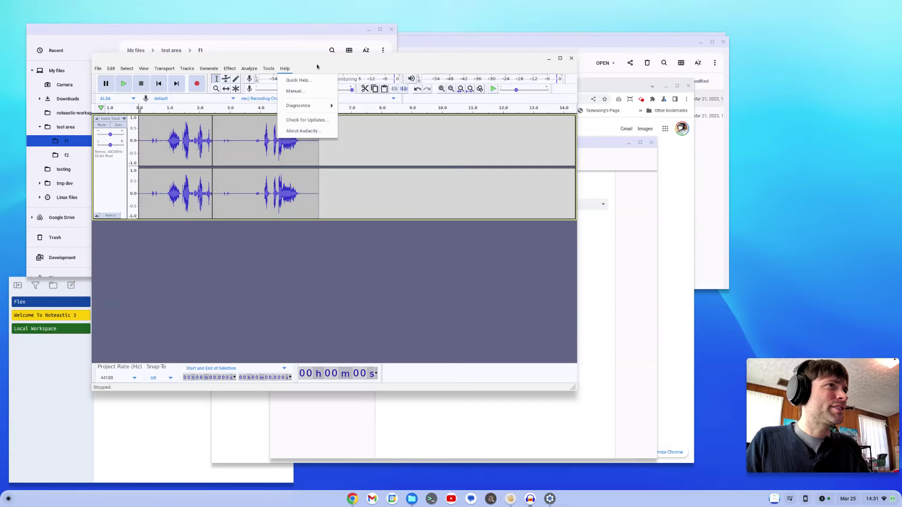
pyautogui.click(335, 59)
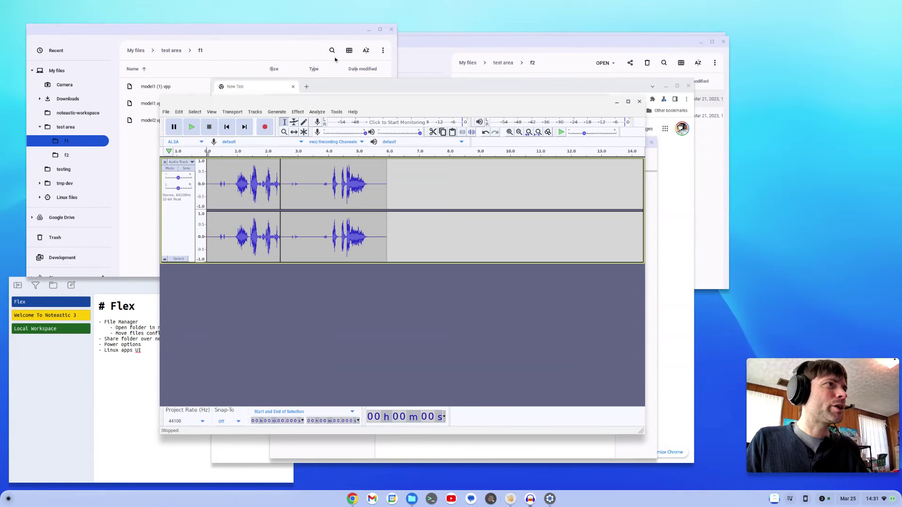
pyautogui.click(640, 102)
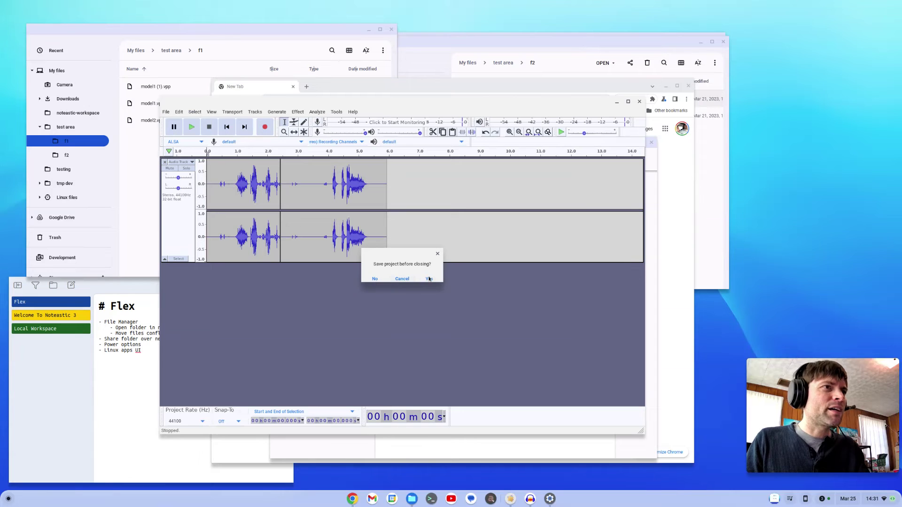
pyautogui.click(403, 279)
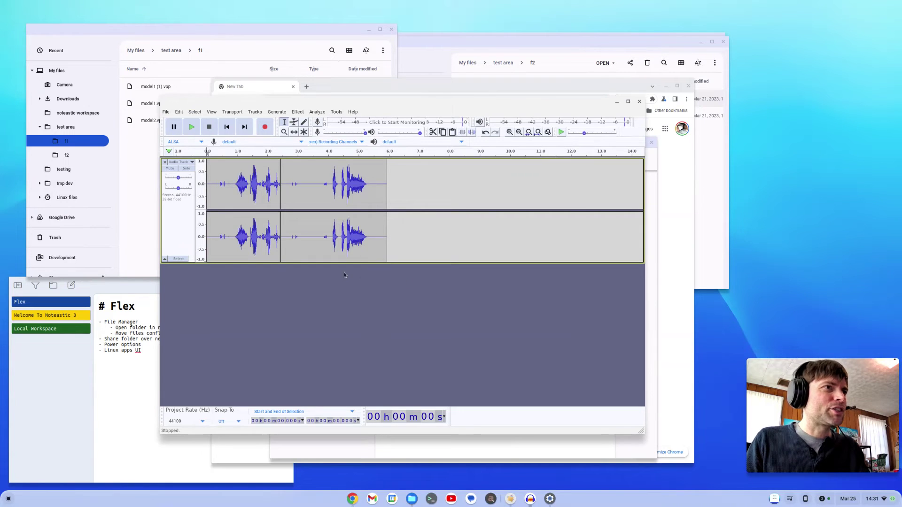
pyautogui.click(166, 112)
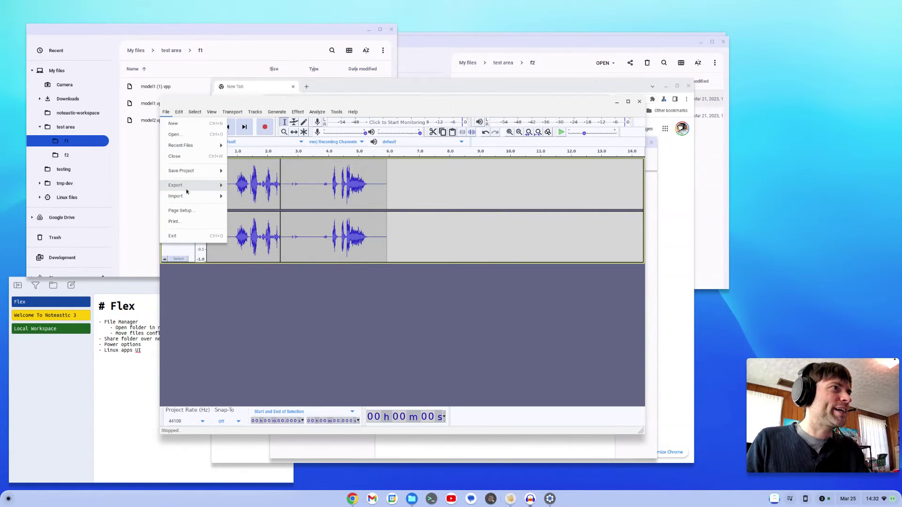
pyautogui.moveTo(188, 196)
pyautogui.click(244, 187)
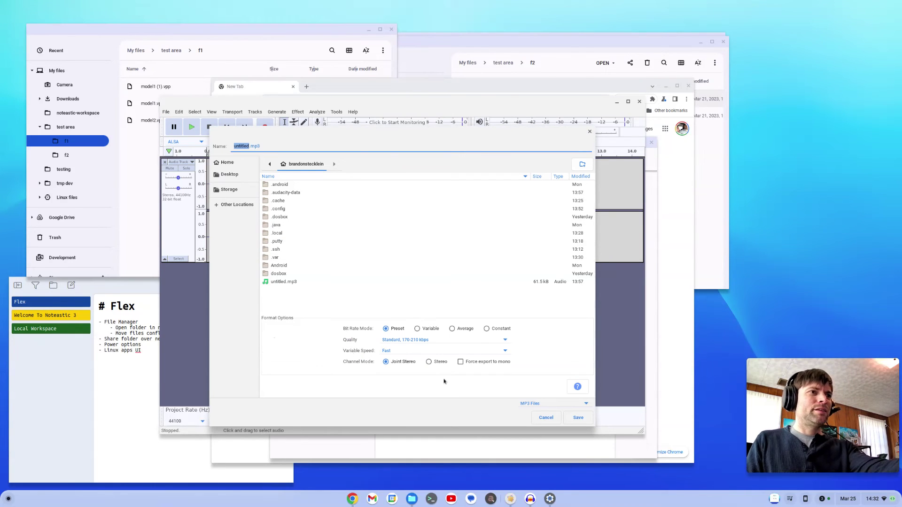
pyautogui.click(545, 418)
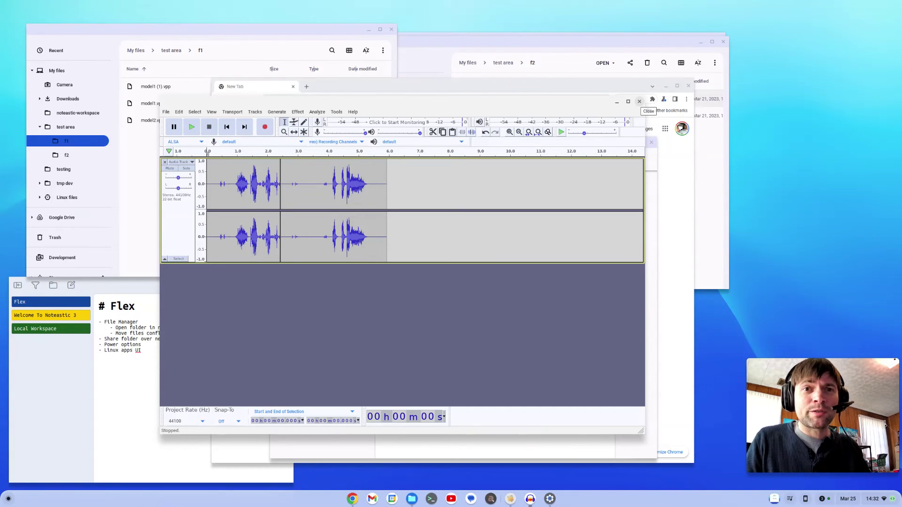
pyautogui.click(317, 112)
pyautogui.click(317, 111)
pyautogui.click(195, 112)
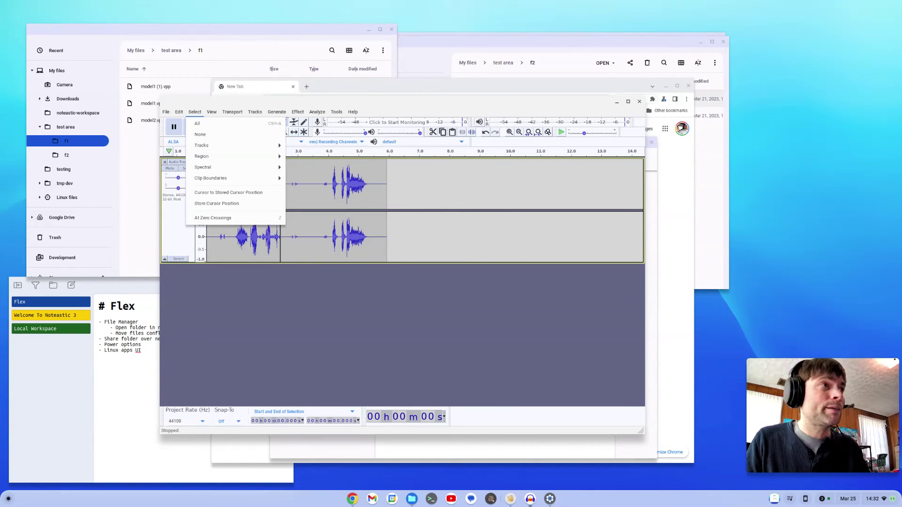
pyautogui.moveTo(166, 112)
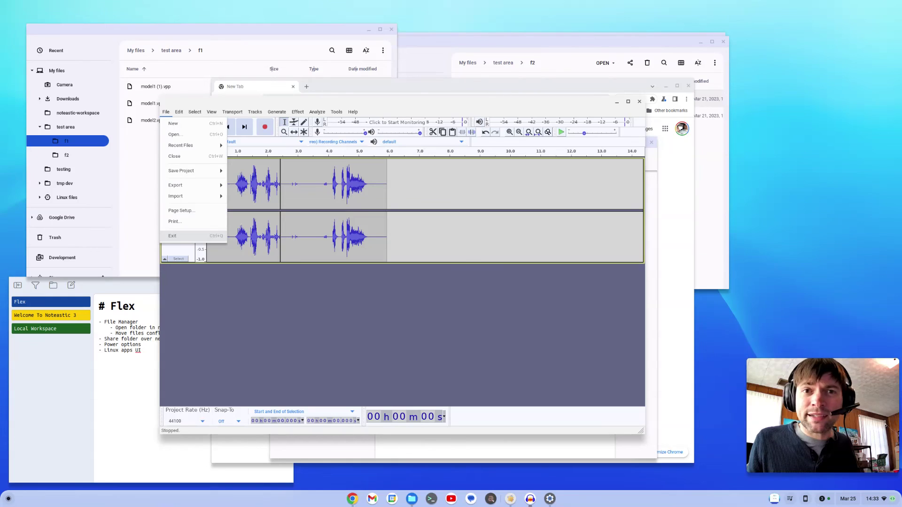
# Step: Exit Audacity without saving, then stop the desktop recording from Chrome's recorder extension
pyautogui.click(174, 236)
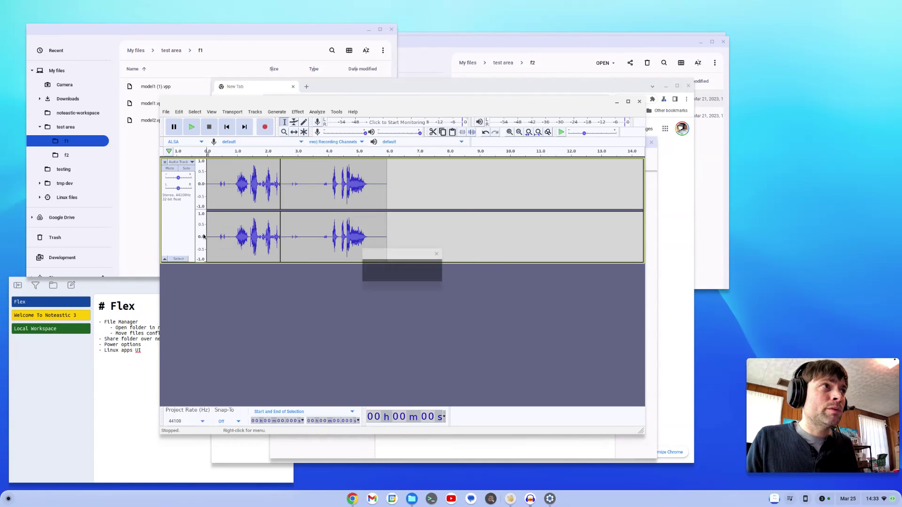
pyautogui.click(375, 279)
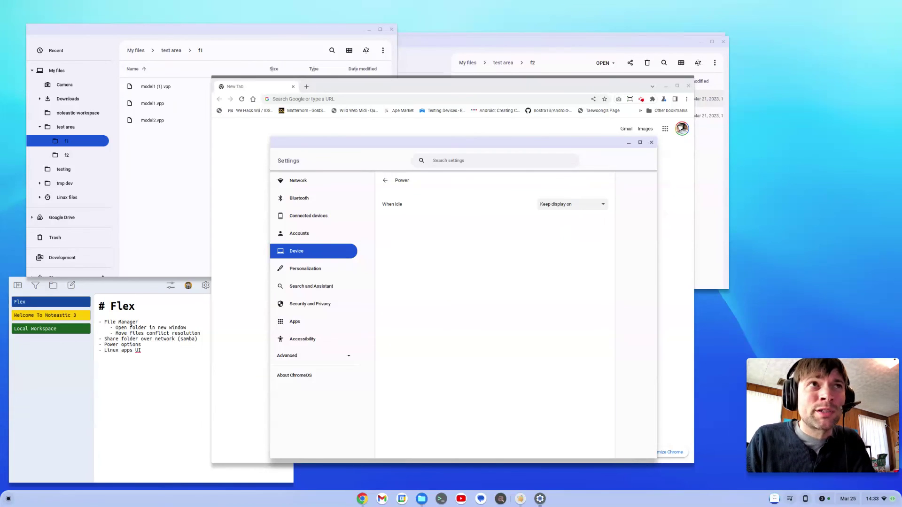
pyautogui.click(623, 83)
pyautogui.click(642, 100)
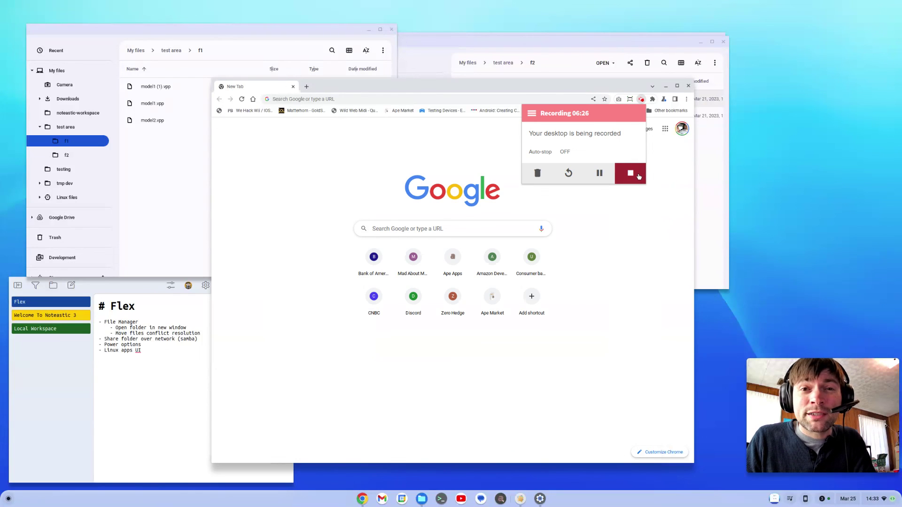
pyautogui.click(639, 176)
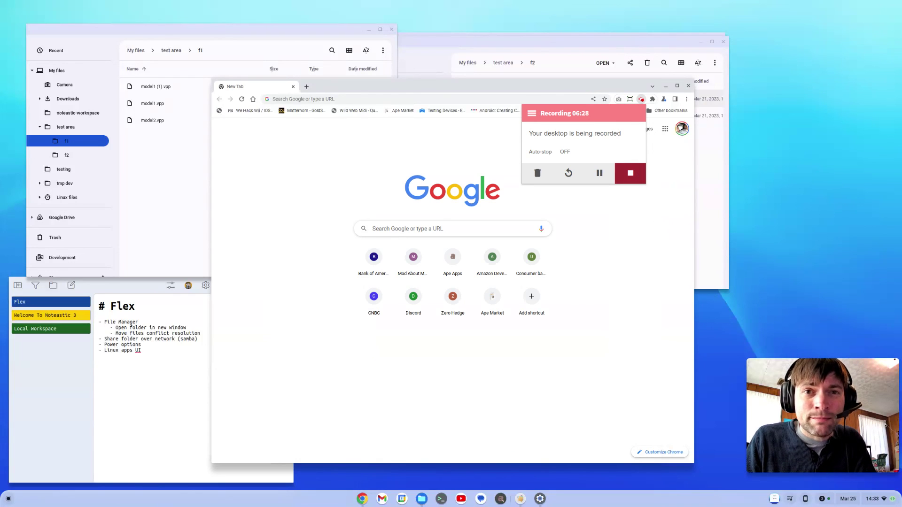